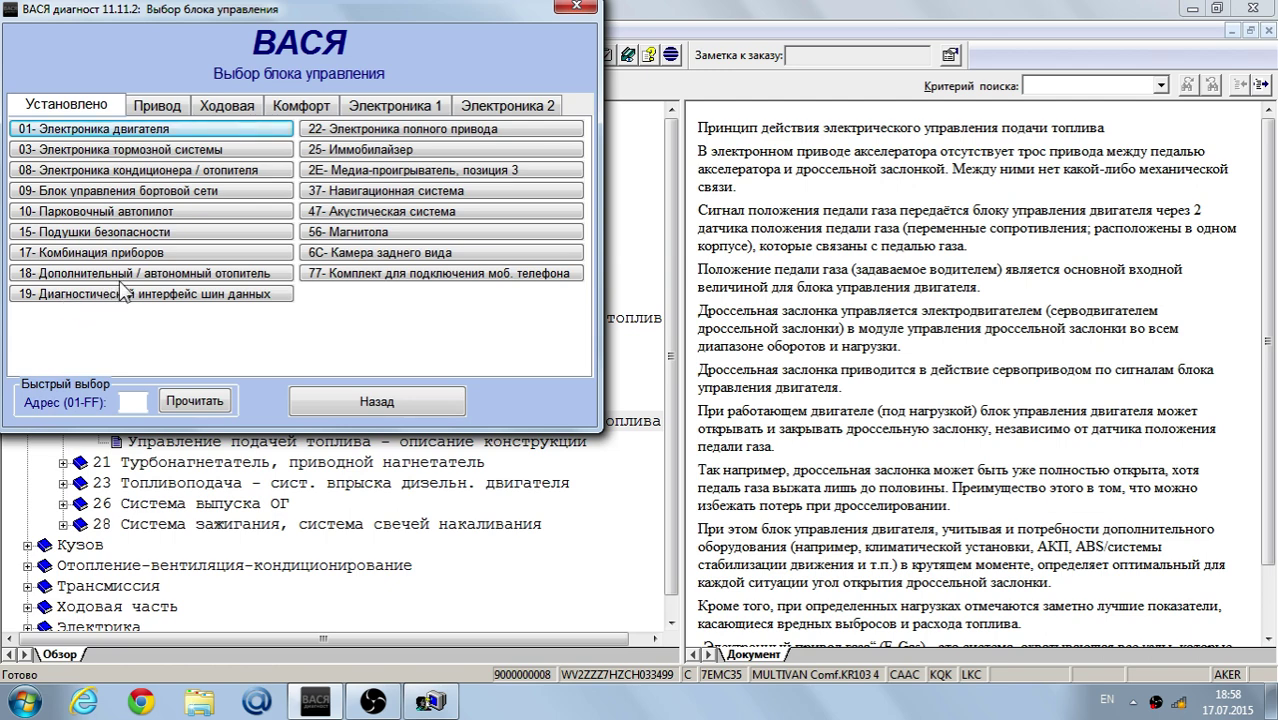
Open control module 19 (Диагностический интерфейс шин данных) and review the full list of installed equipment.
{"action": "left_click", "coordinate": [214, 300]}
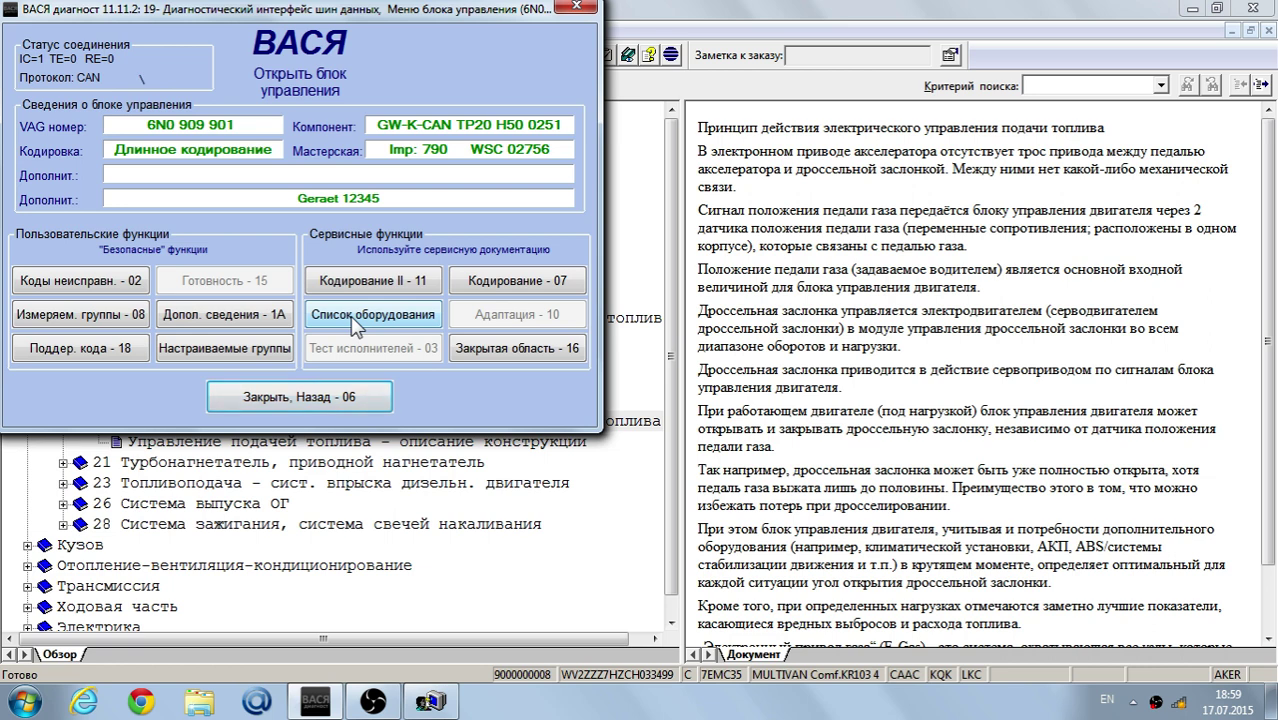
{"action": "left_click", "coordinate": [356, 322]}
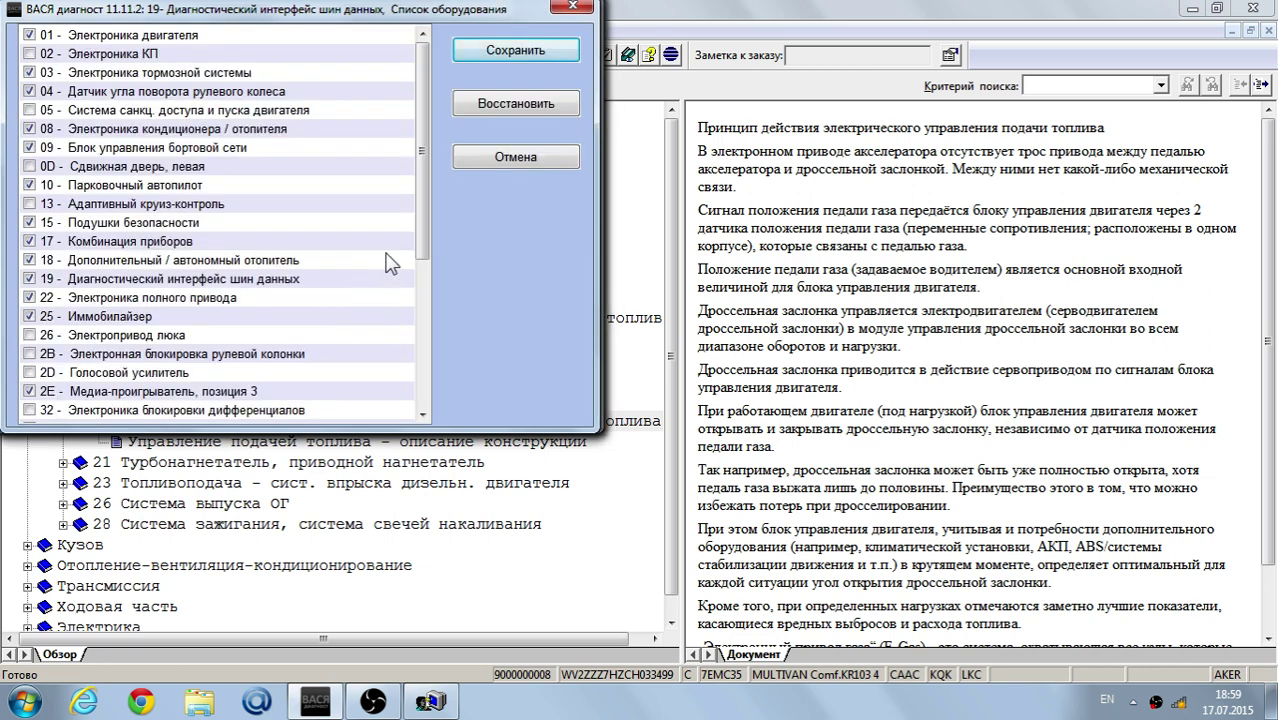
{"action": "mouse_move", "coordinate": [420, 70]}
{"action": "left_mouse_down"}
{"action": "mouse_move", "coordinate": [433, 202]}
{"action": "mouse_move", "coordinate": [428, 55]}
{"action": "left_mouse_up"}
{"action": "left_click_drag", "start_coordinate": [420, 248], "coordinate": [455, 100]}
{"action": "left_click_drag", "start_coordinate": [420, 174], "coordinate": [450, 345]}
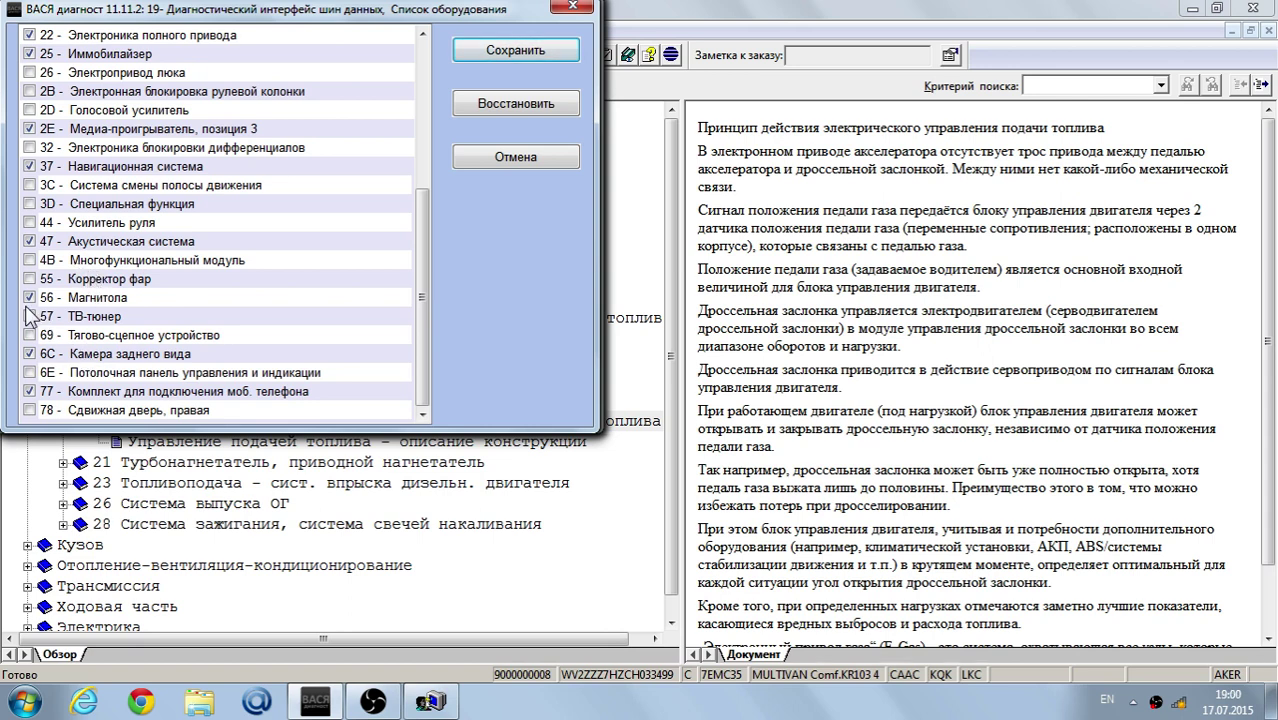
Save the equipment list and close control module 19.
{"action": "left_click", "coordinate": [500, 48]}
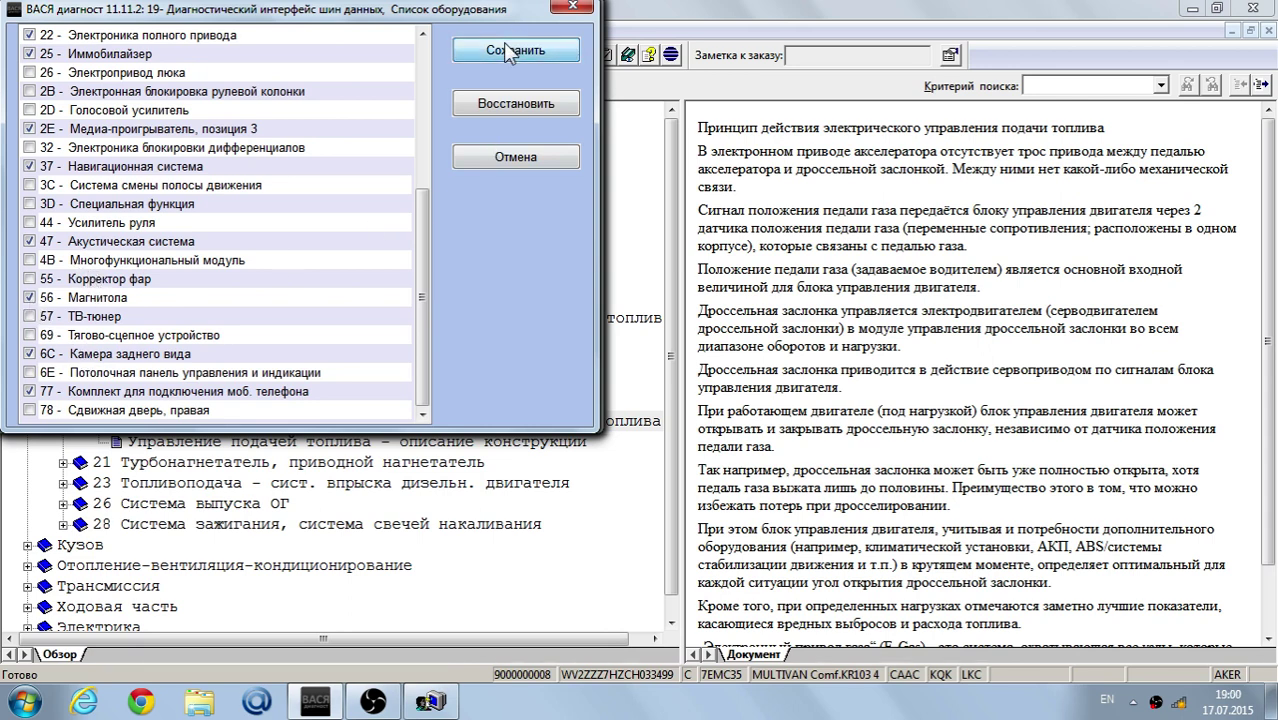
{"action": "left_click", "coordinate": [320, 257]}
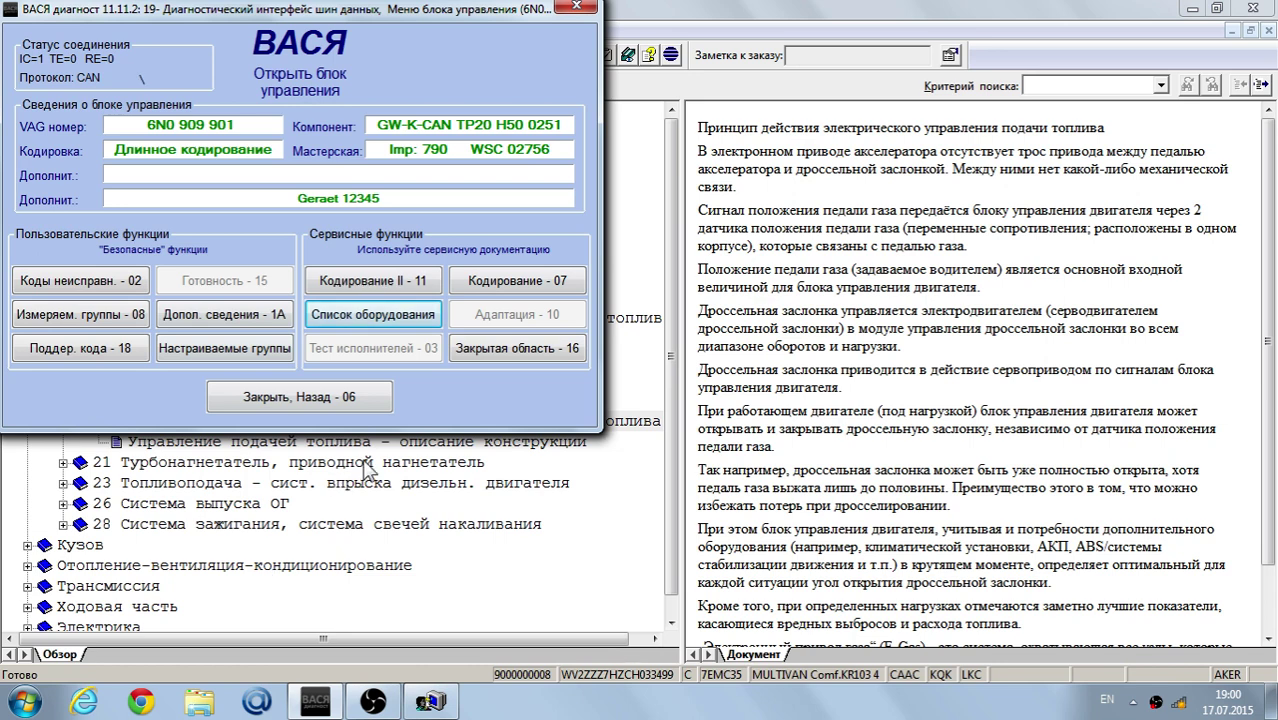
{"action": "left_click", "coordinate": [584, 7]}
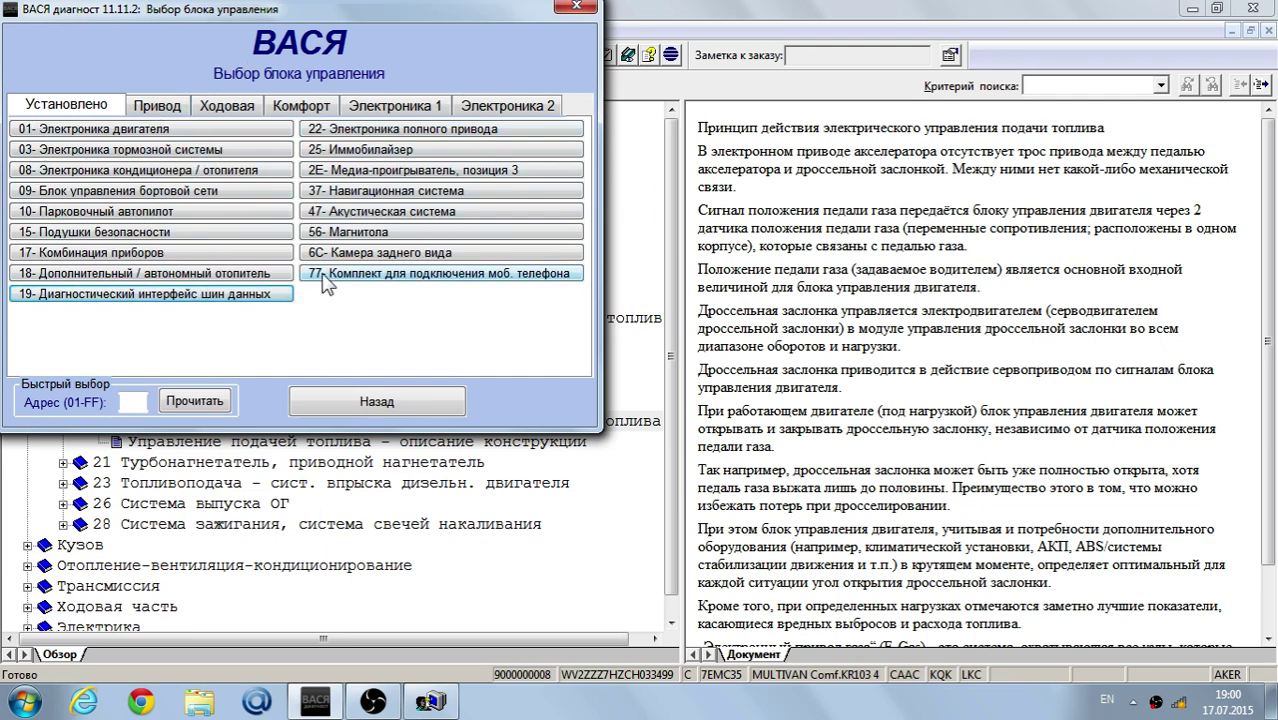
Open control module 47 (Акустическая система) and view its access code dialog, cancelling it without entering a code.
{"action": "left_click", "coordinate": [336, 212]}
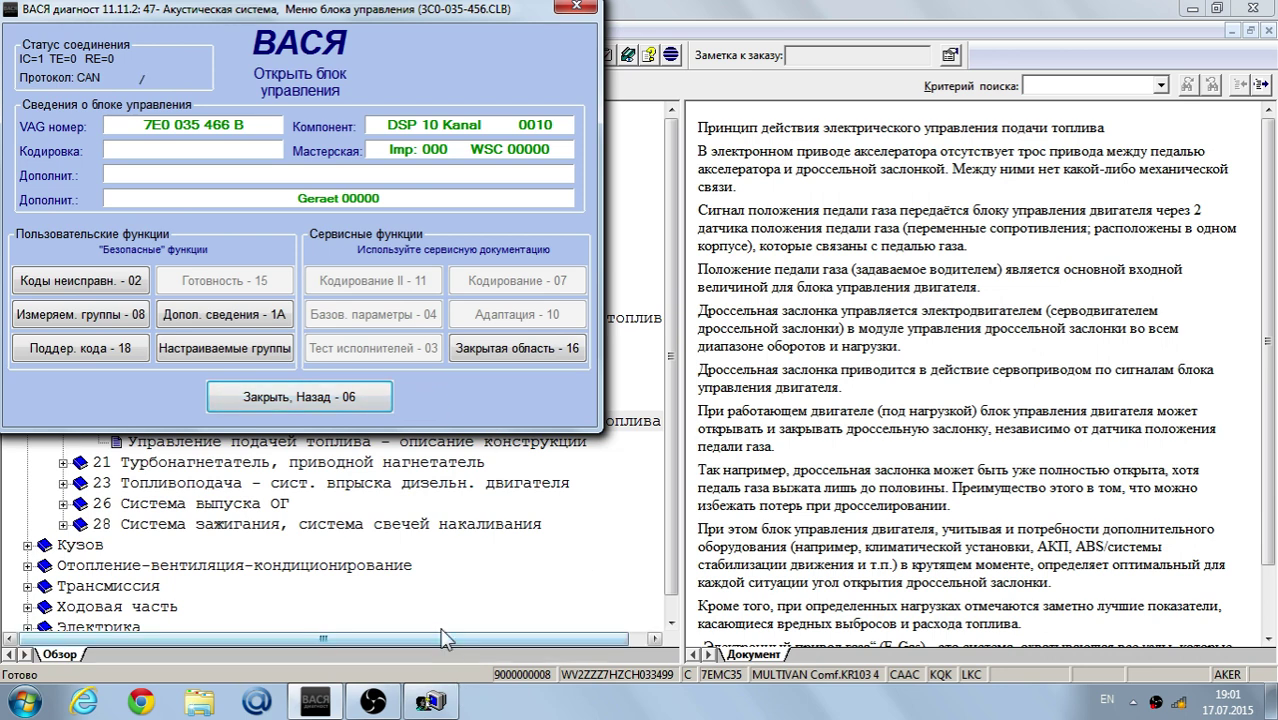
{"action": "left_click", "coordinate": [477, 355]}
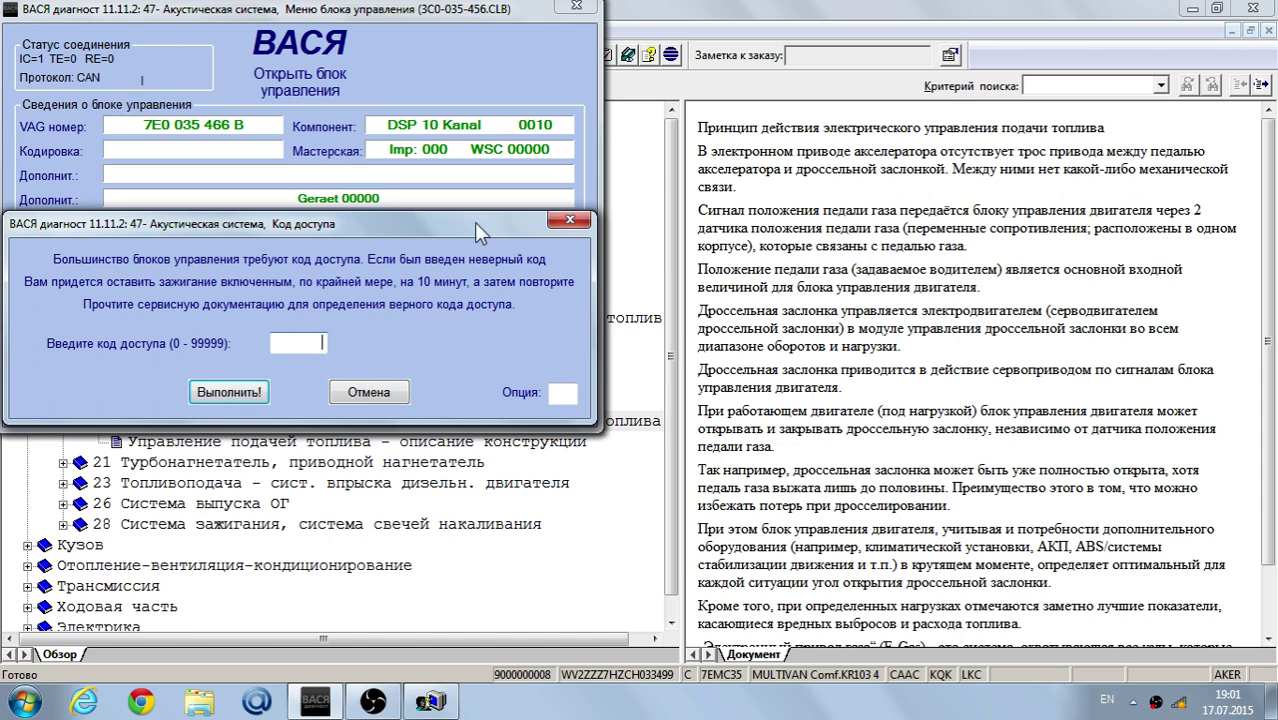
{"action": "left_click", "coordinate": [370, 389]}
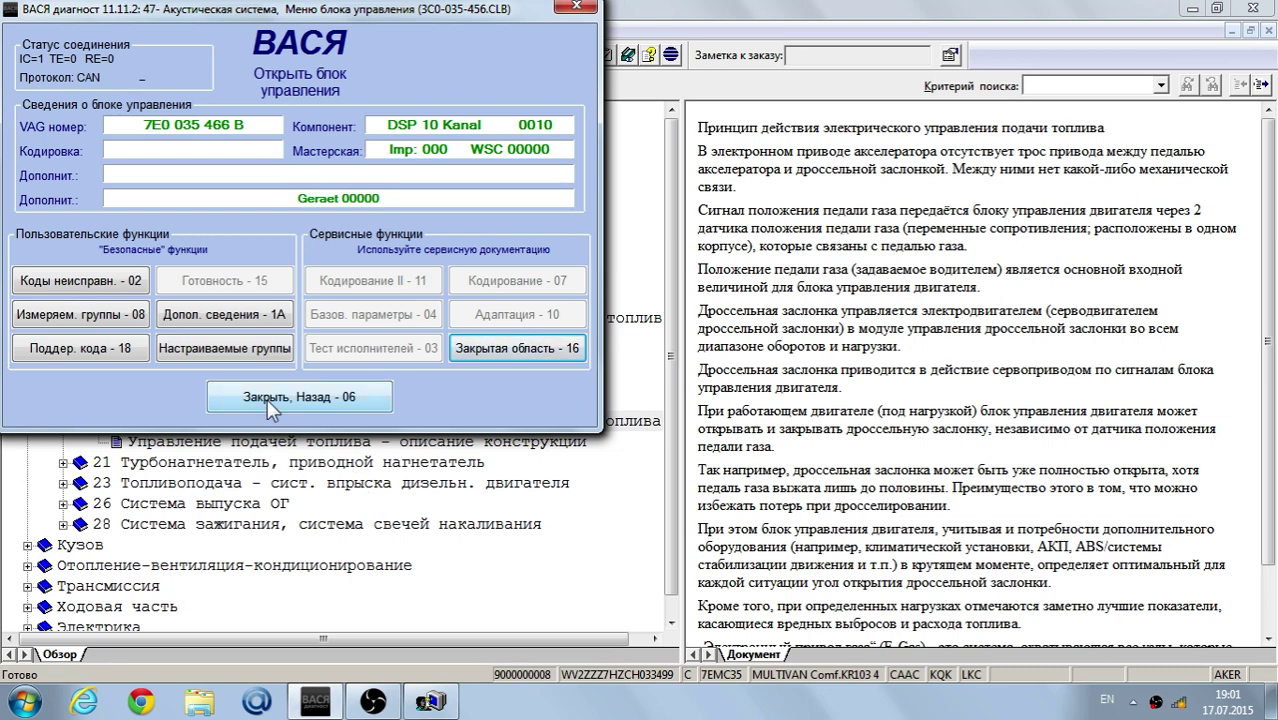
Read the fault codes of the sound system module and close the module.
{"action": "left_click", "coordinate": [75, 289]}
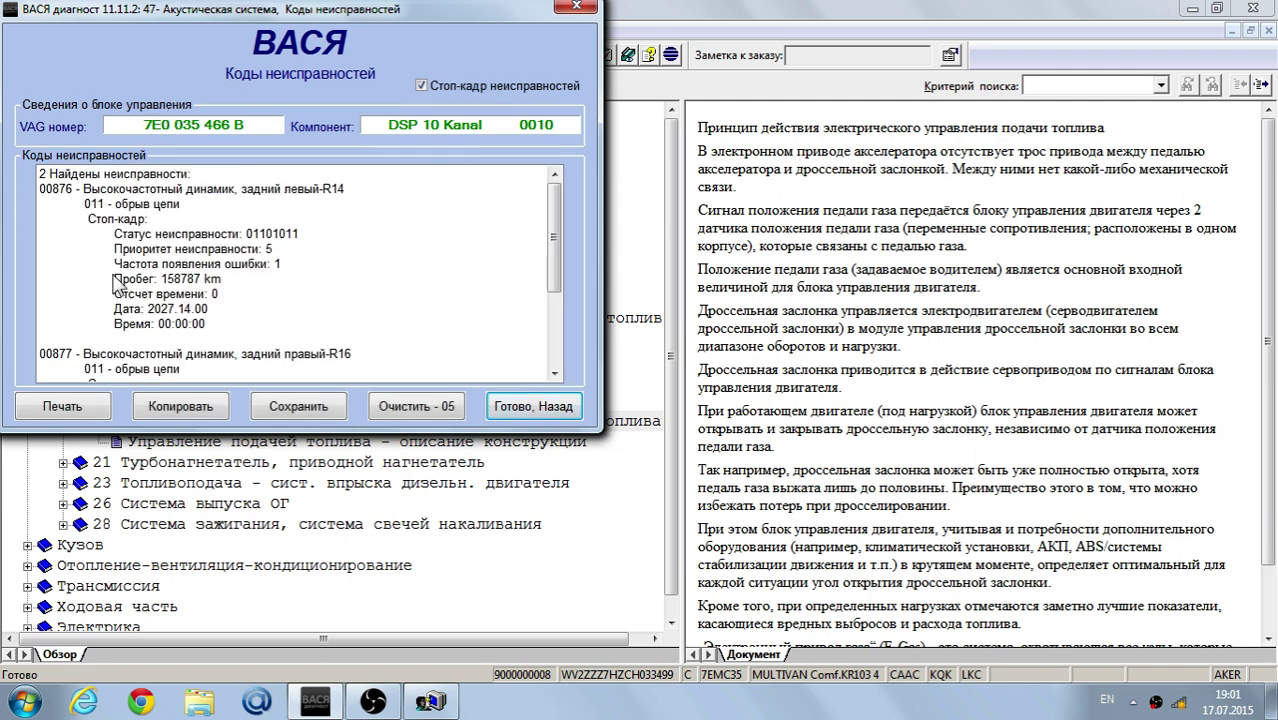
{"action": "left_click", "coordinate": [527, 406]}
{"action": "left_click", "coordinate": [278, 399]}
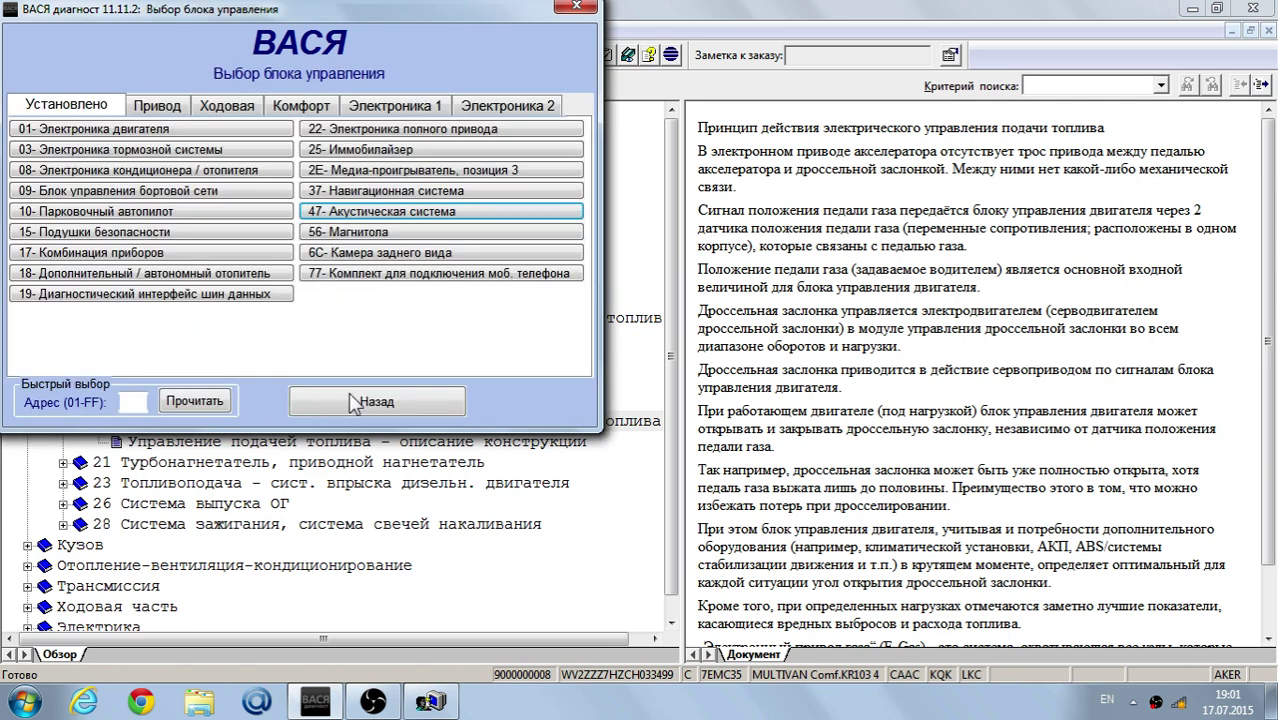
Open control module 56 (Магнитола) and examine the options in its long coding bytes, leaving the coding without changes.
{"action": "left_click", "coordinate": [349, 234]}
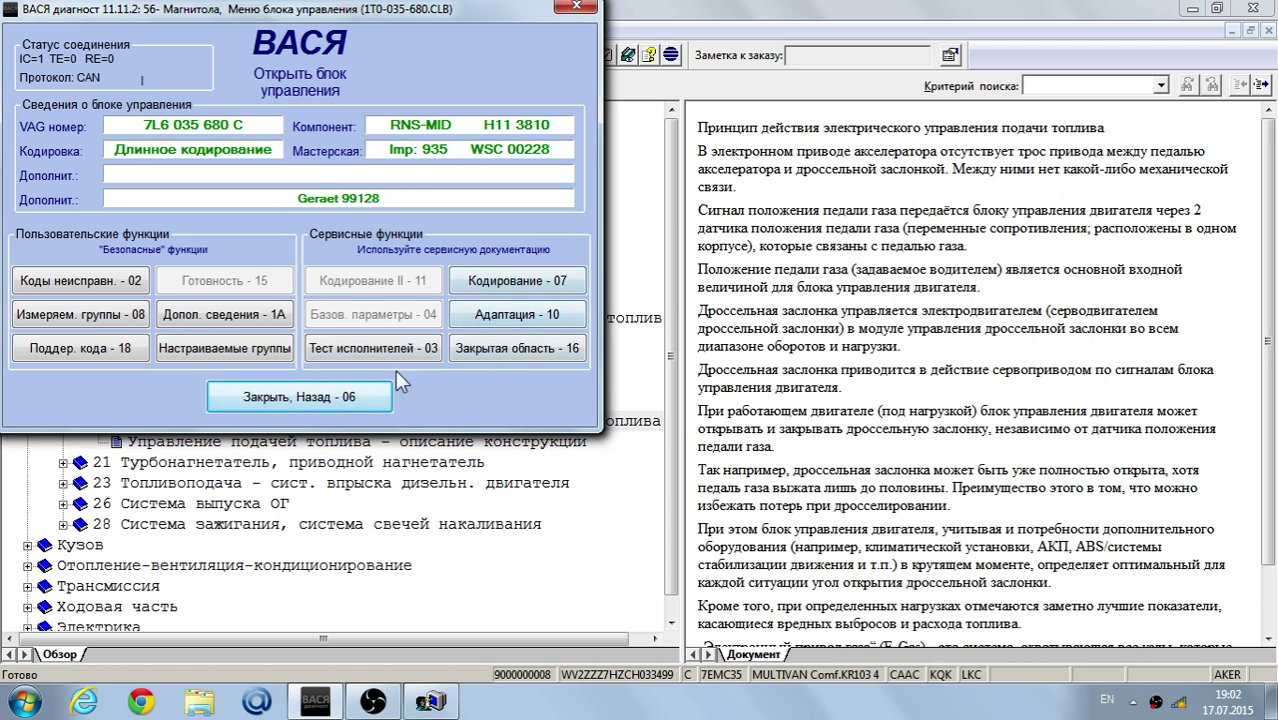
{"action": "left_click", "coordinate": [503, 274]}
{"action": "left_click", "coordinate": [436, 296]}
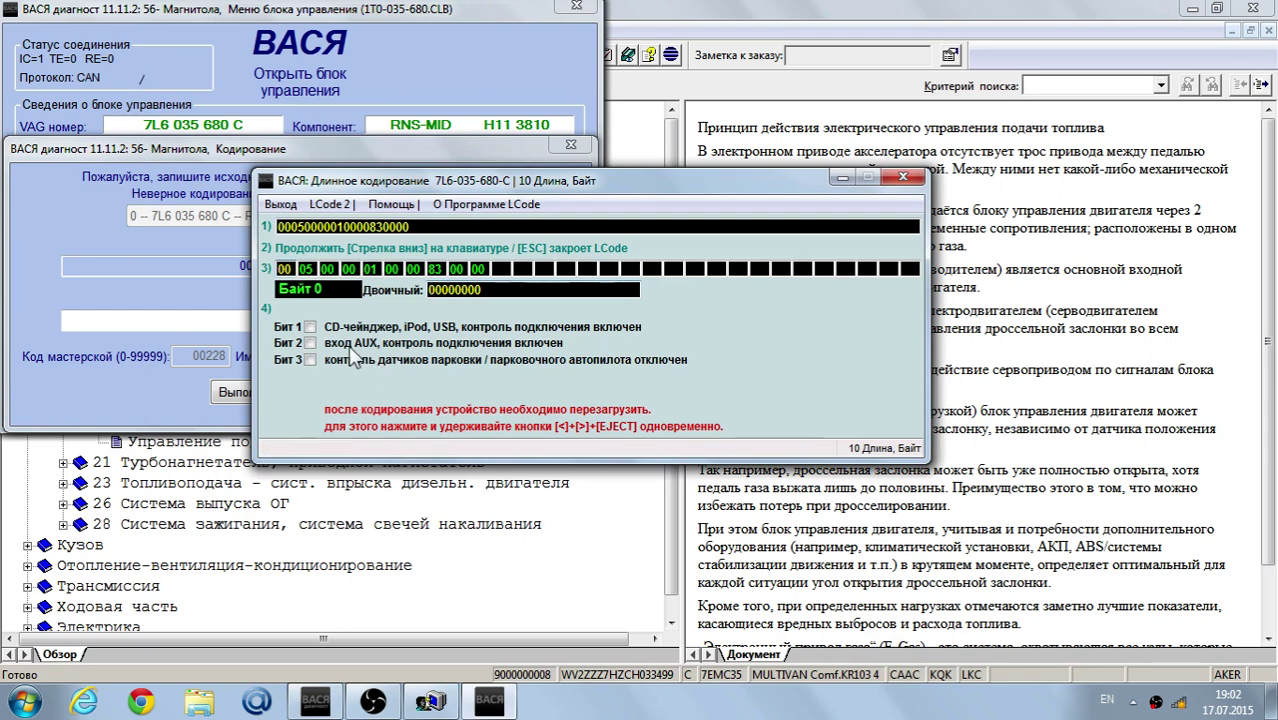
{"action": "key", "text": "Right"}
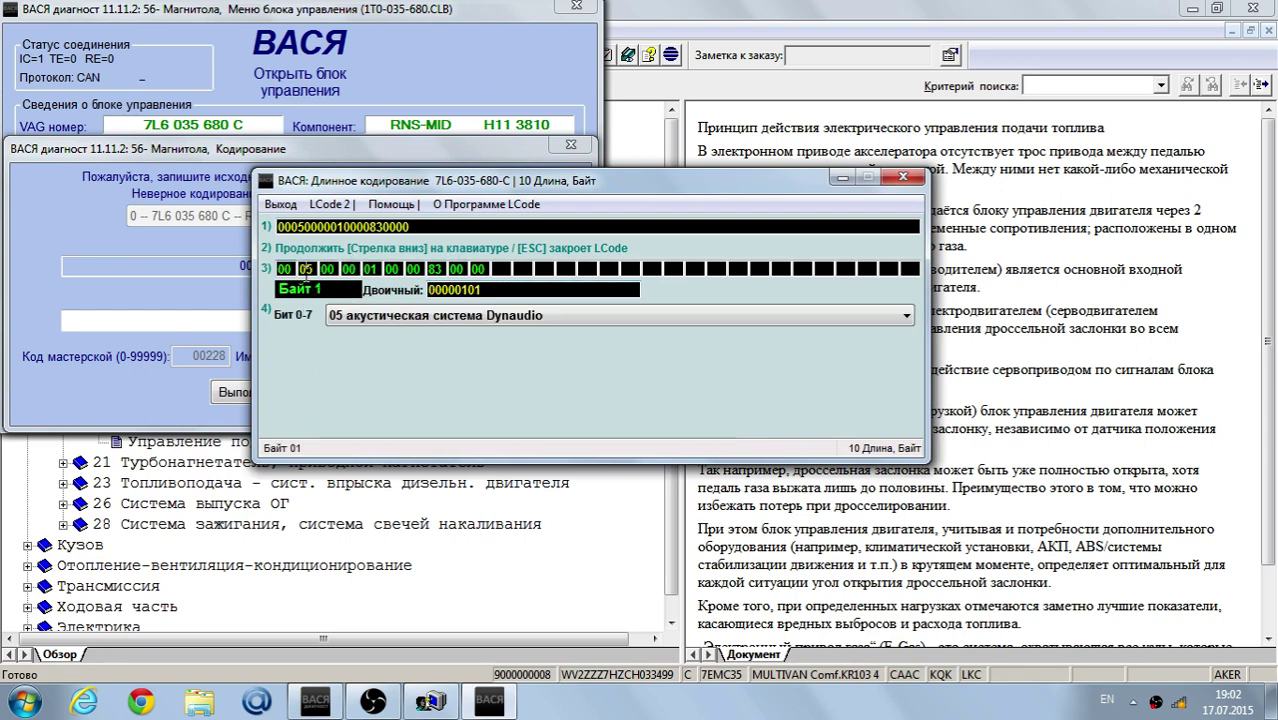
{"action": "key", "text": "Right"}
{"action": "key", "text": "Right"}
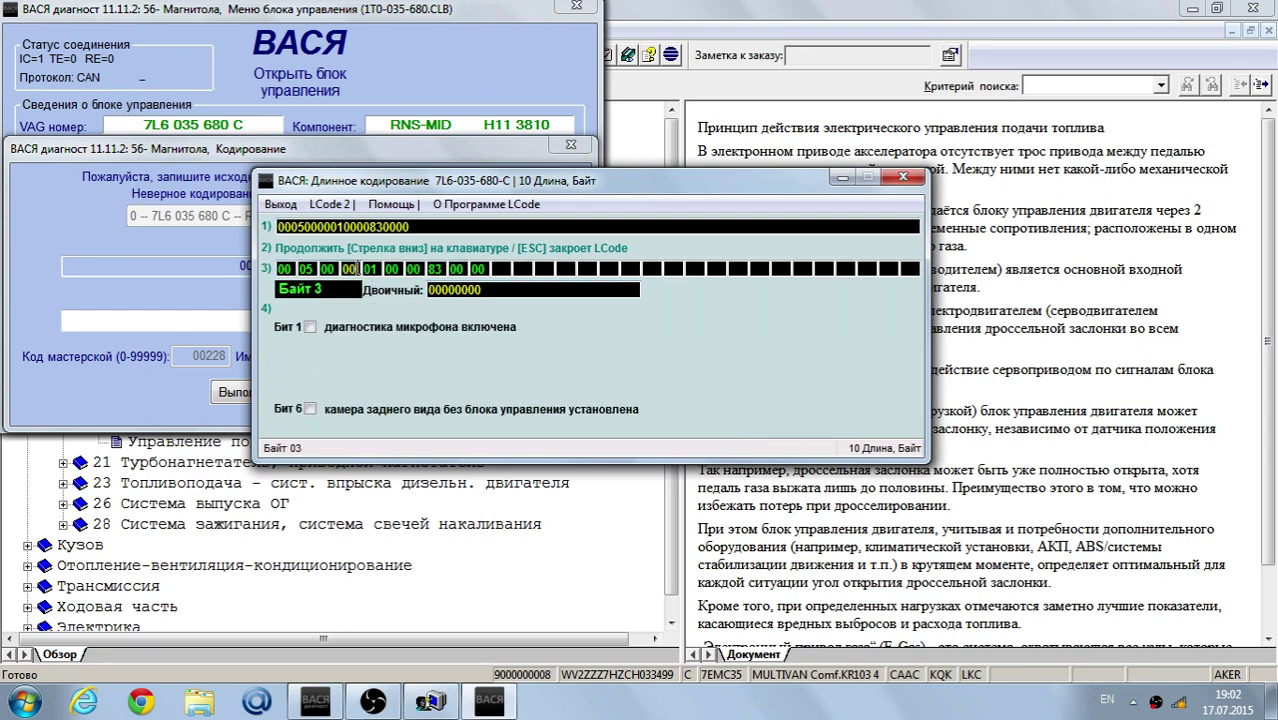
{"action": "key", "text": "Right"}
{"action": "key", "text": "Left"}
{"action": "key", "text": "Left"}
{"action": "key", "text": "Left"}
{"action": "key", "text": "Left"}
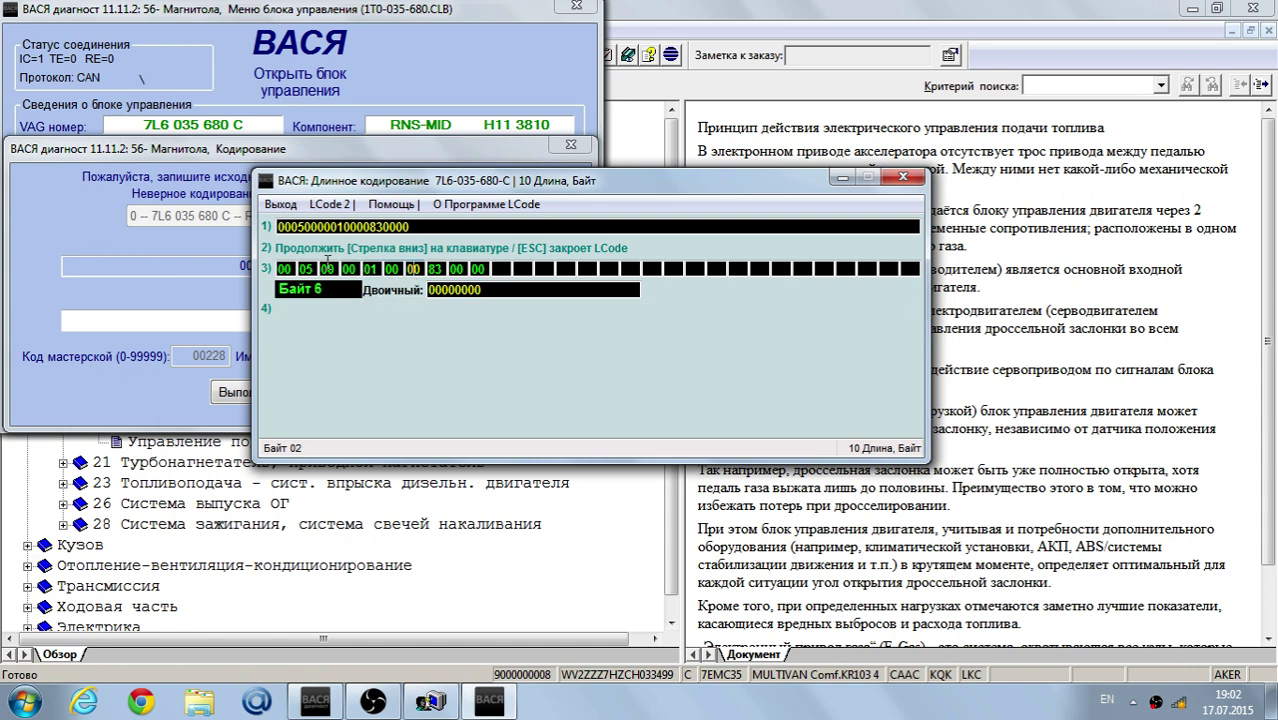
{"action": "left_click", "coordinate": [904, 177]}
{"action": "left_click", "coordinate": [382, 402]}
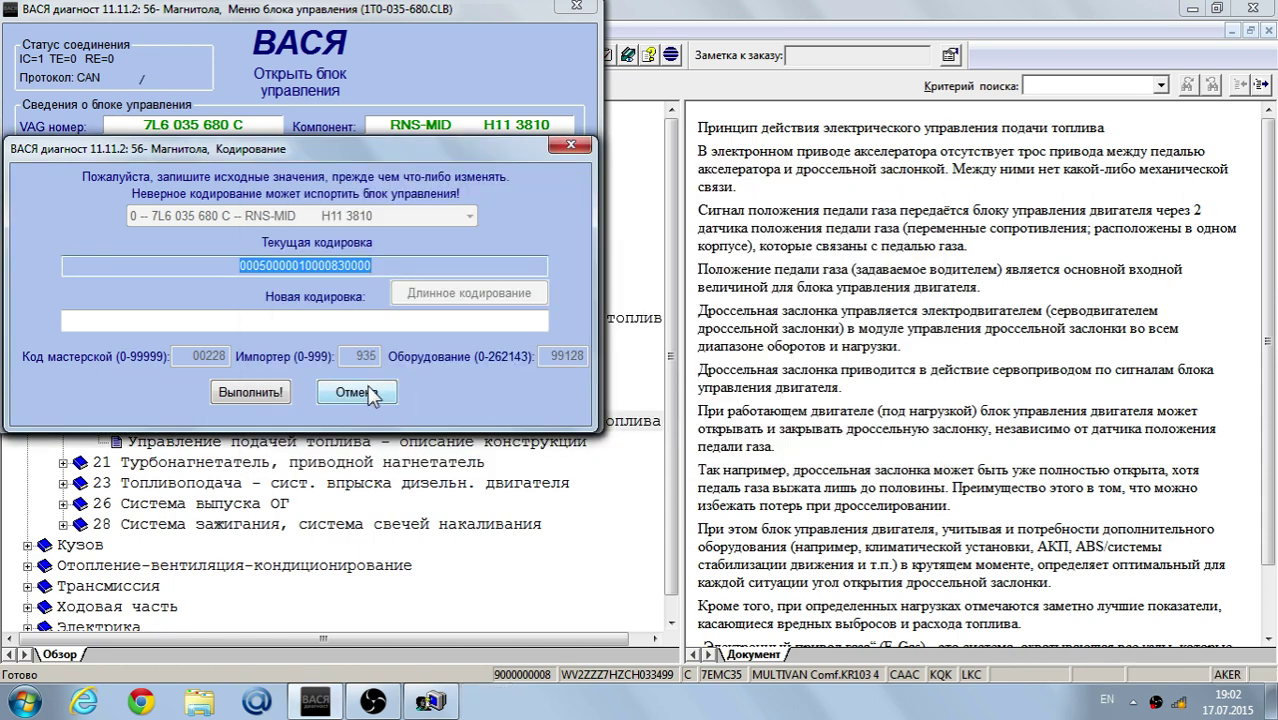
Check the adaptation channels available for the radio module and close the module.
{"action": "left_click", "coordinate": [490, 348]}
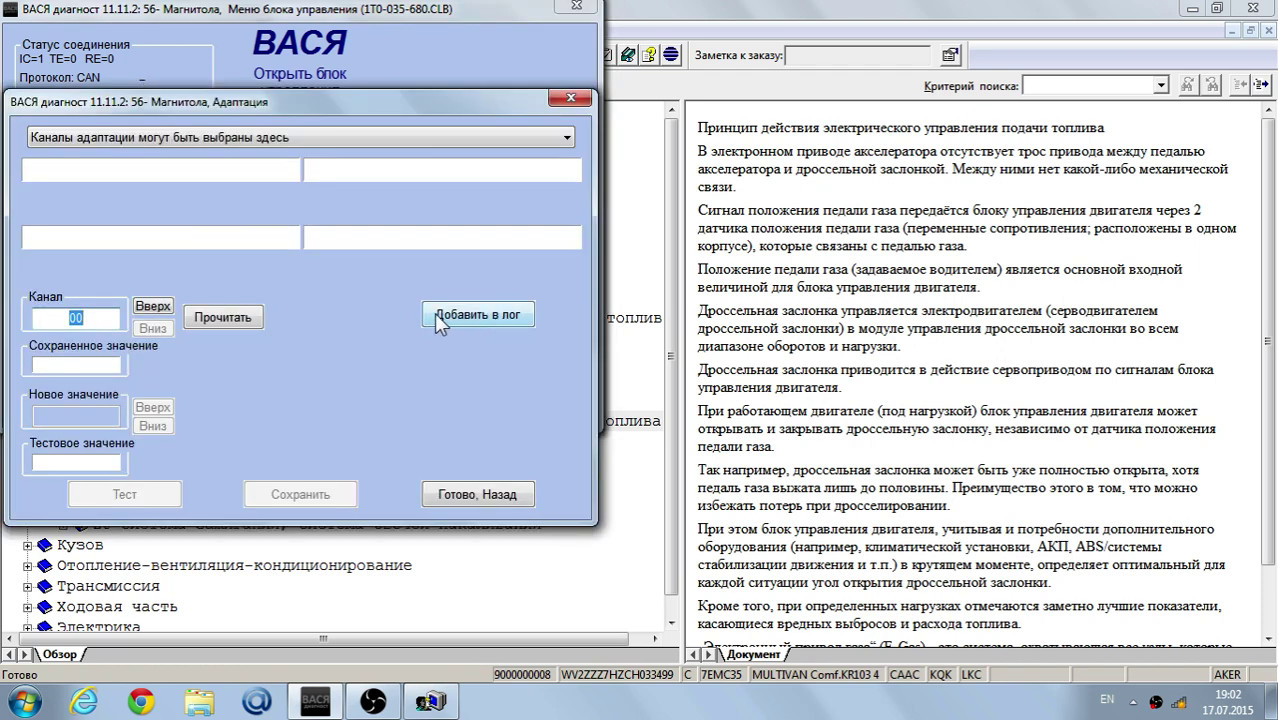
{"action": "left_click", "coordinate": [566, 138]}
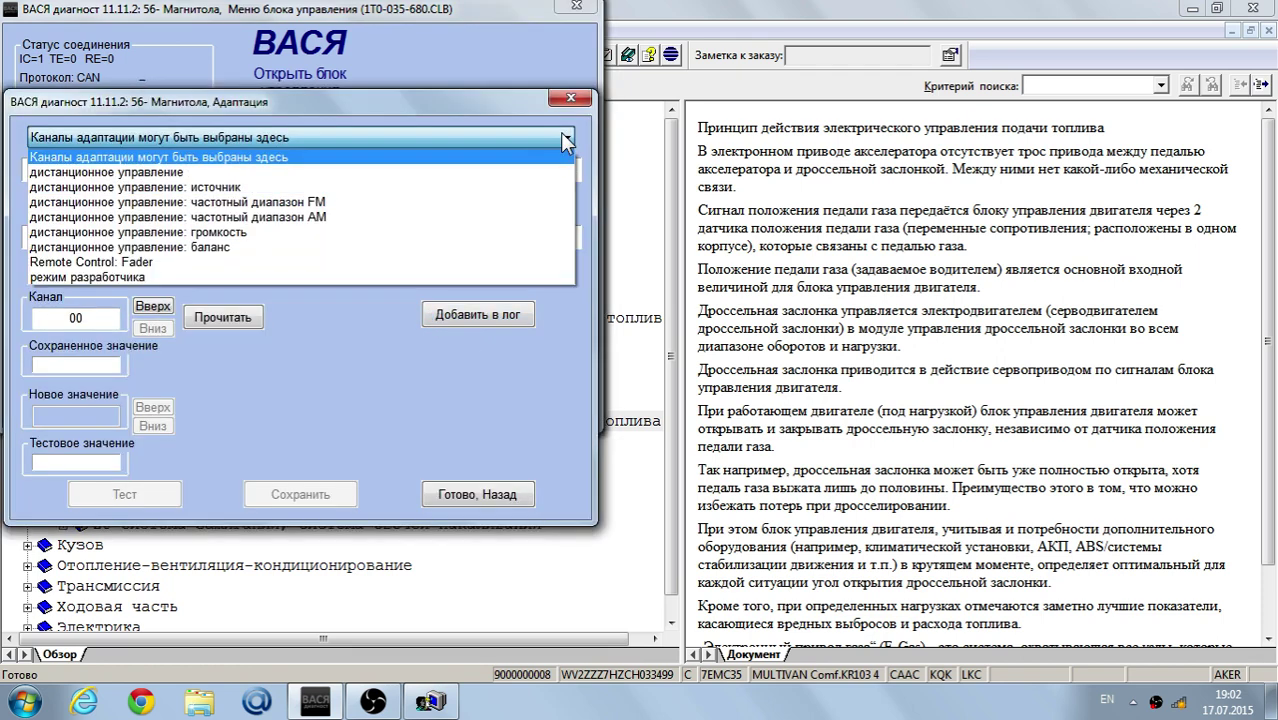
{"action": "left_click", "coordinate": [358, 399]}
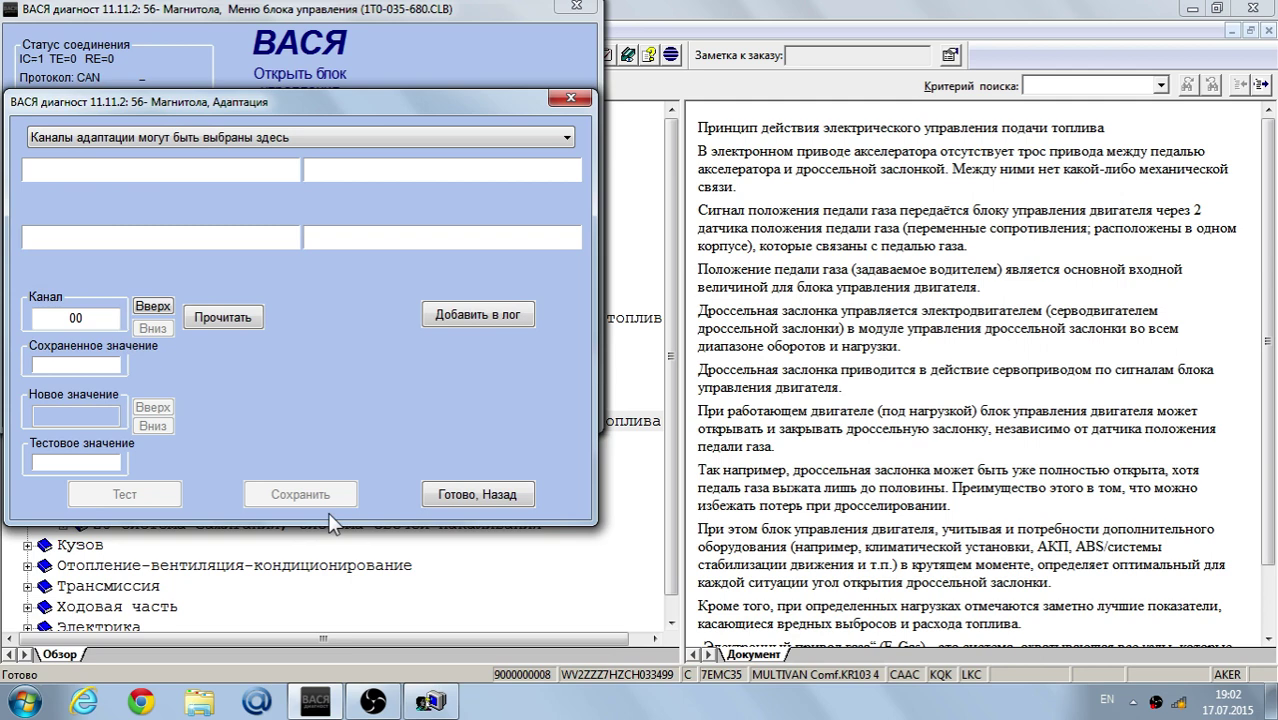
{"action": "left_click", "coordinate": [462, 496]}
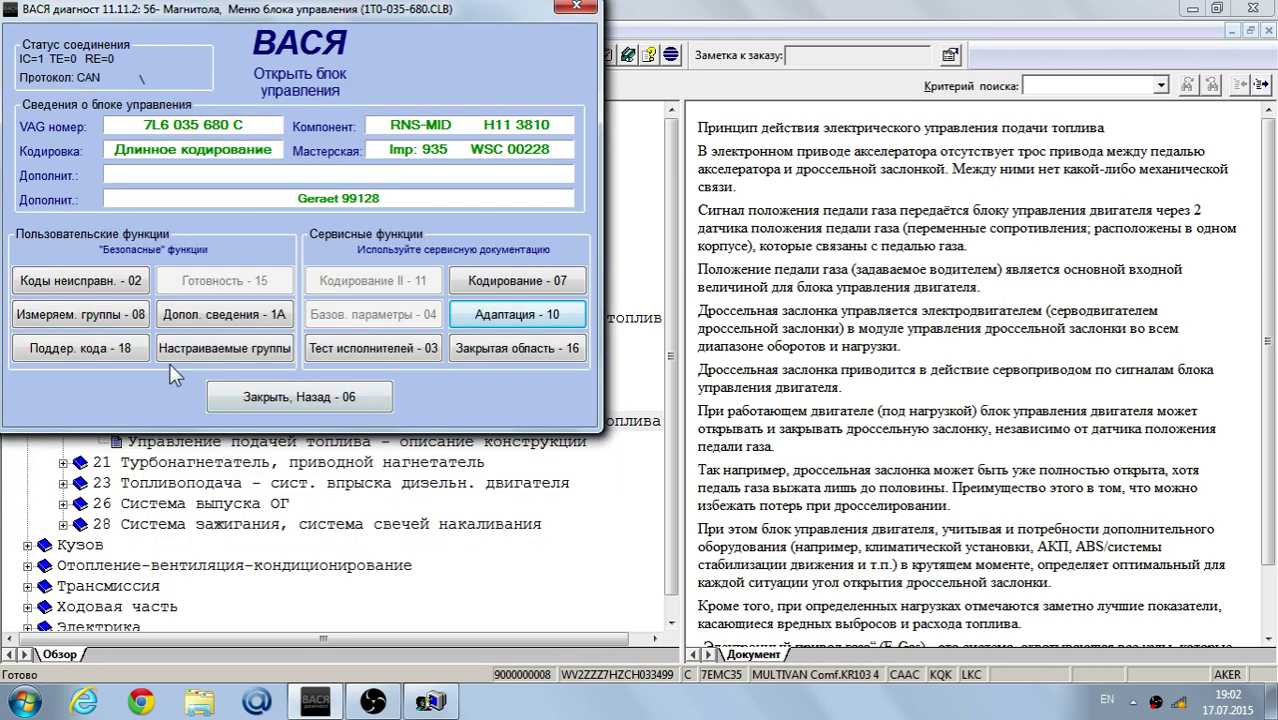
{"action": "left_click", "coordinate": [285, 402]}
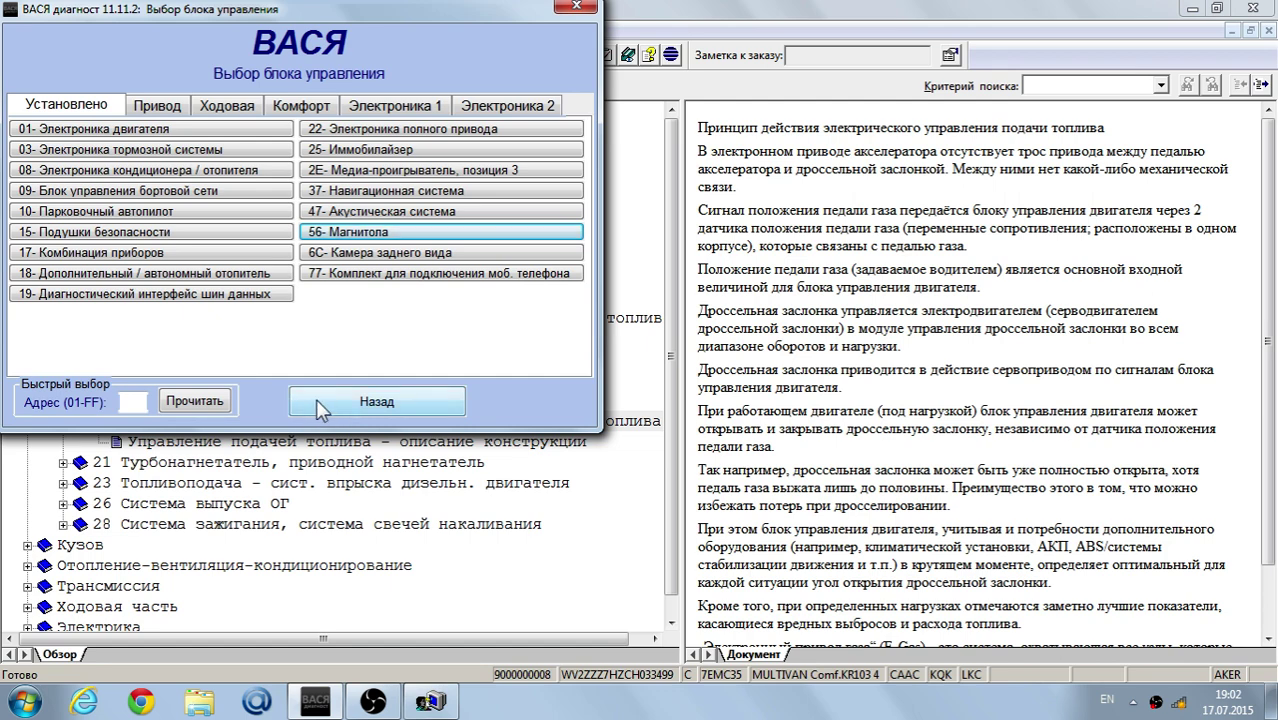
Open control module 09 (Блок управления бортовой сети) and examine bytes 13, 15 and 18 of its long coding.
{"action": "left_click", "coordinate": [168, 191]}
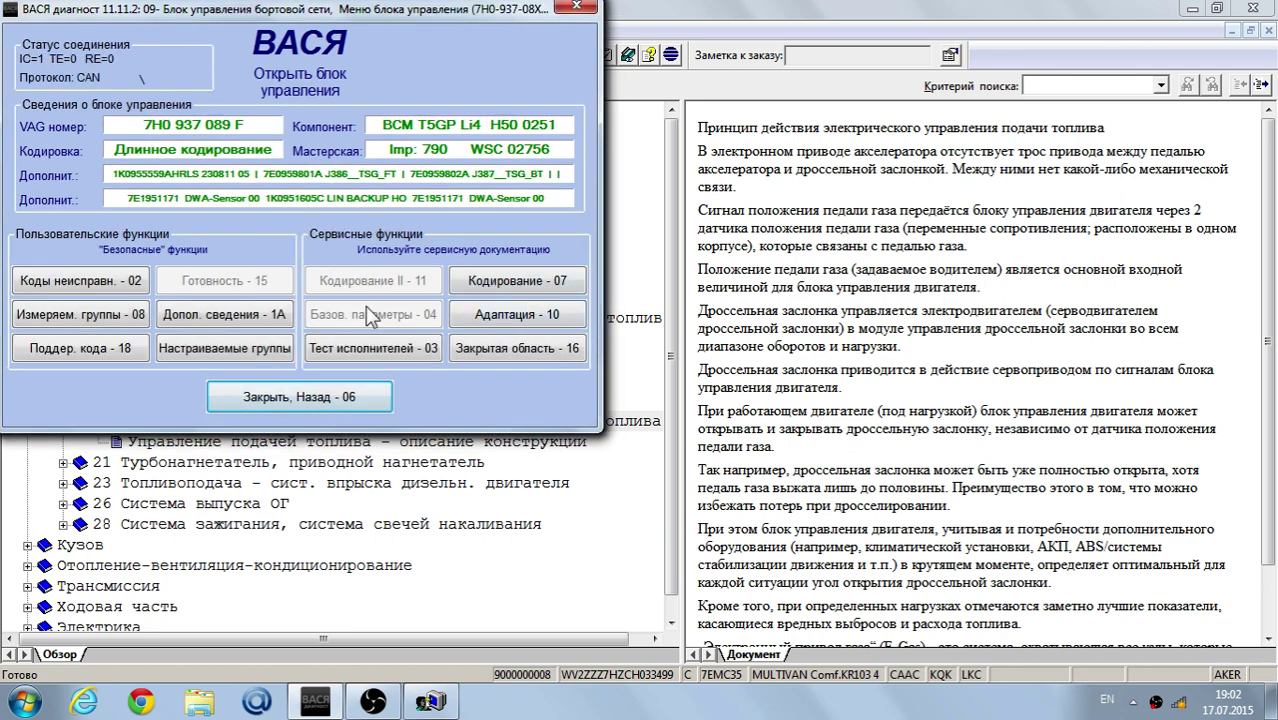
{"action": "left_click", "coordinate": [535, 288]}
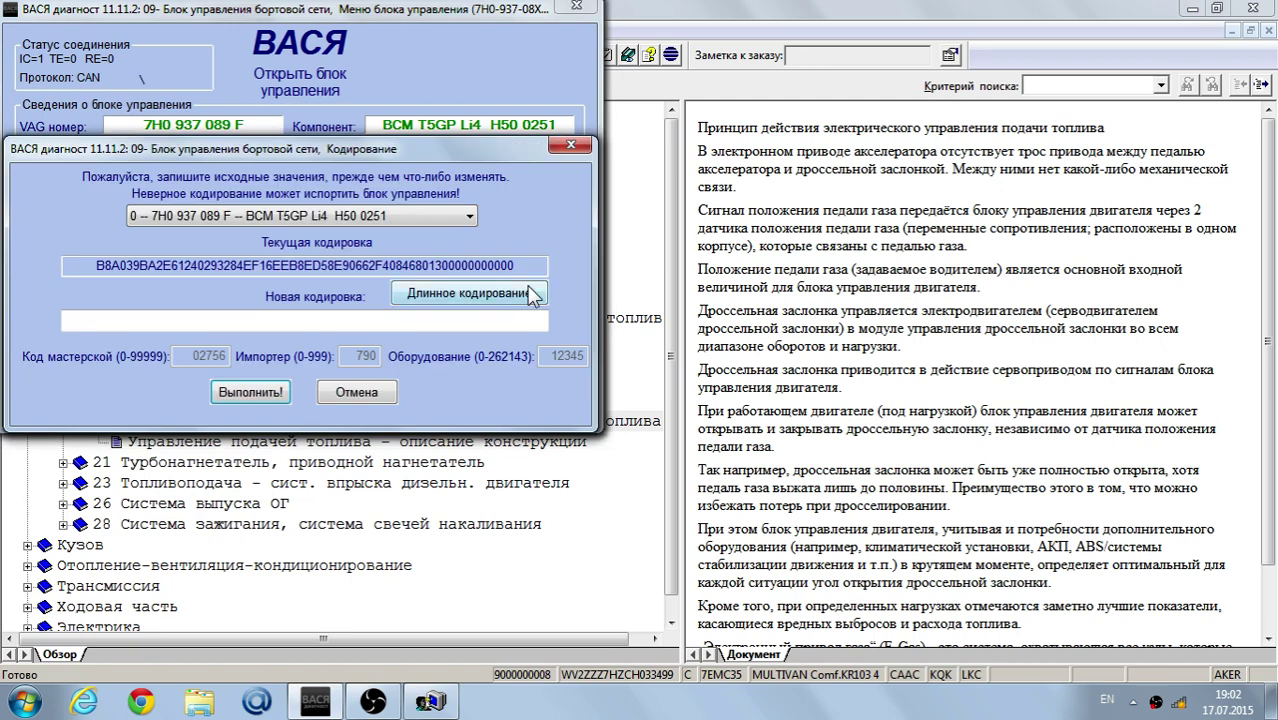
{"action": "left_click", "coordinate": [506, 298]}
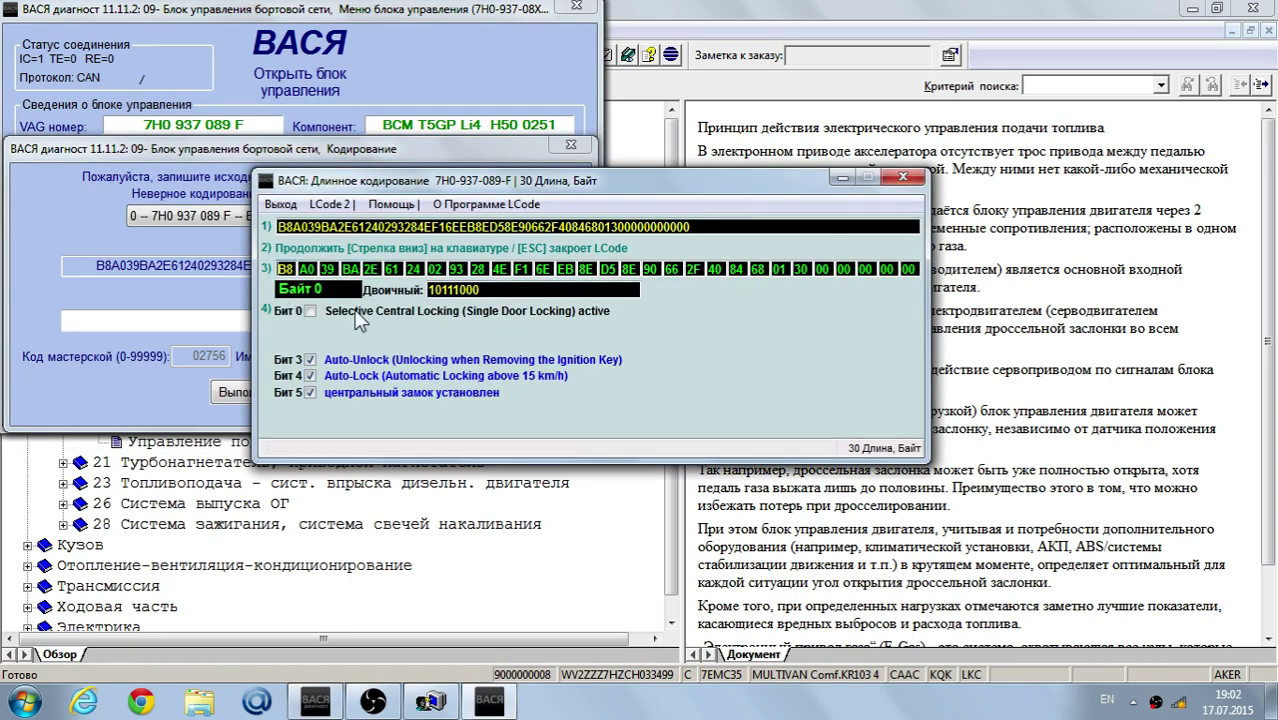
{"action": "left_click", "coordinate": [565, 269]}
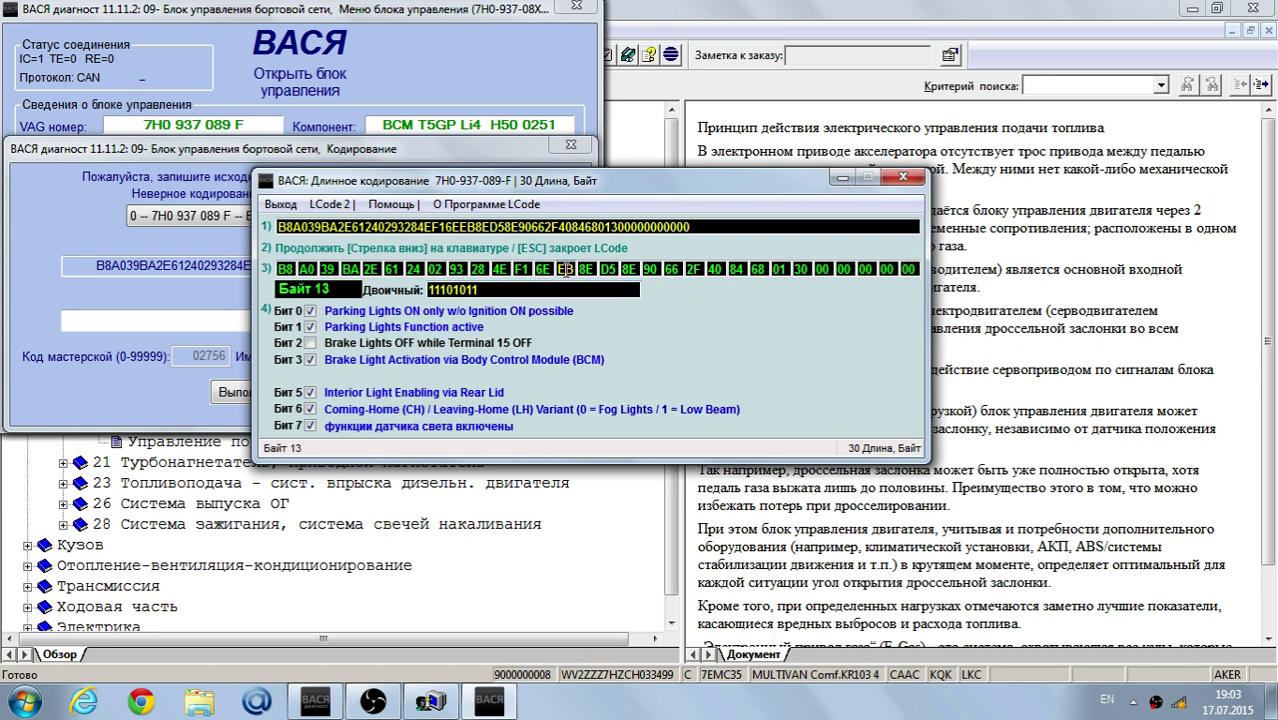
{"action": "left_click", "coordinate": [608, 269]}
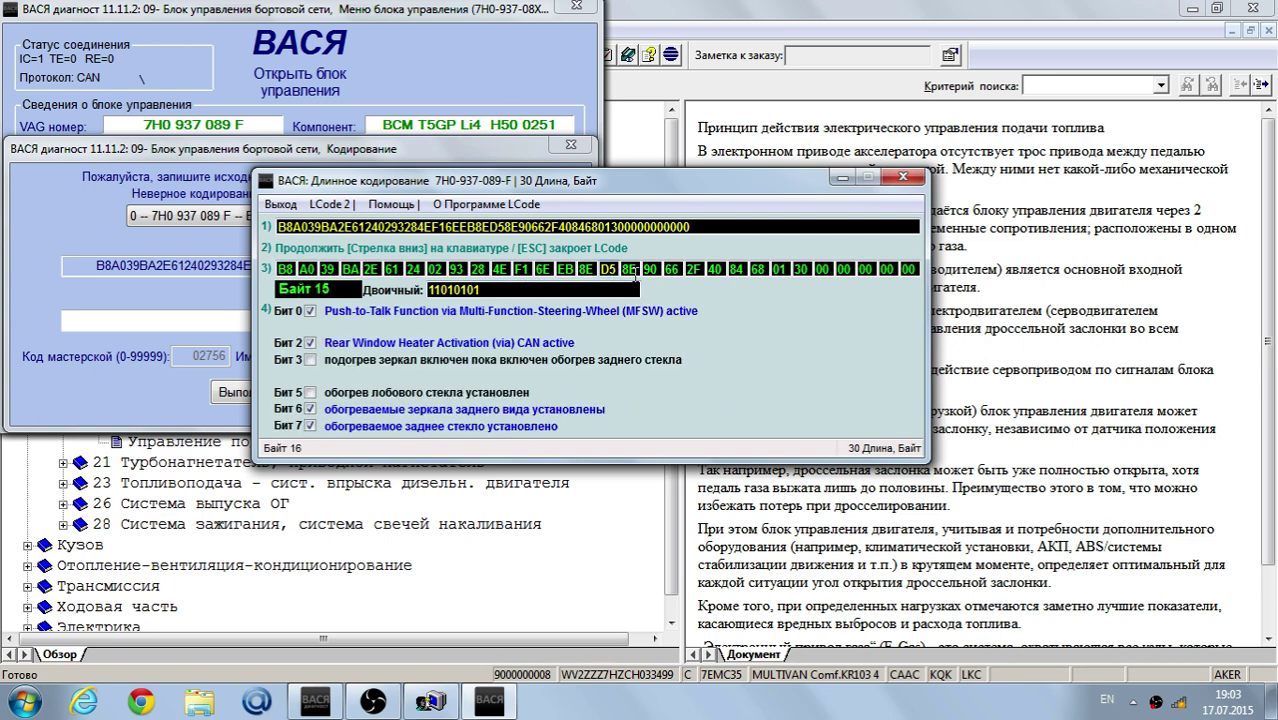
{"action": "left_click", "coordinate": [673, 269]}
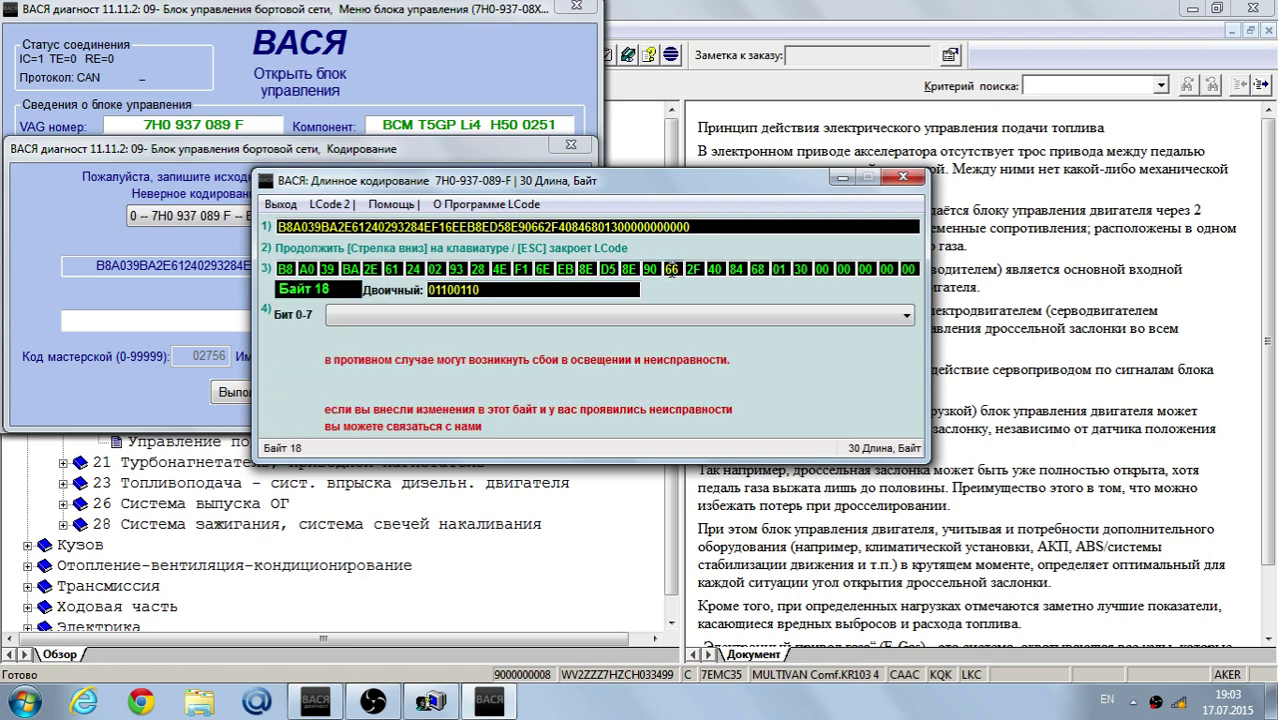
Try setting byte 18 of the long coding to 00, restoring it to 66 after each attempt.
{"action": "left_click", "coordinate": [906, 316]}
{"action": "left_click", "coordinate": [885, 336]}
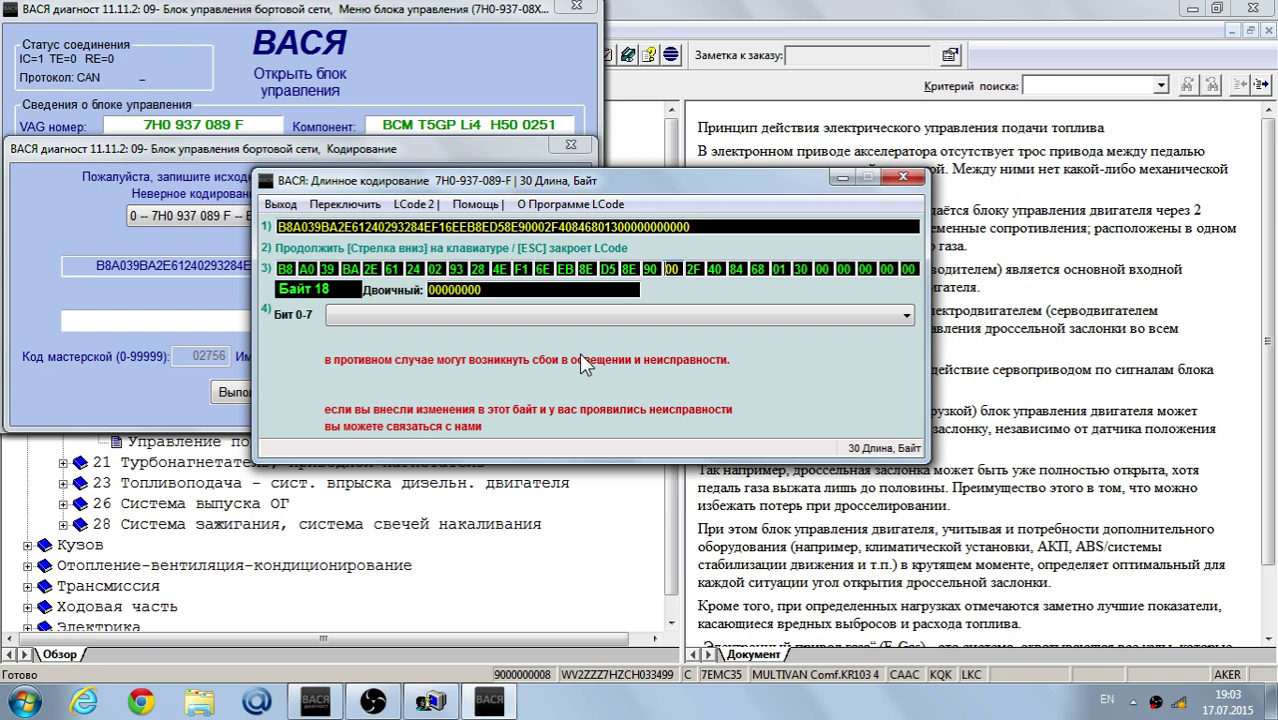
{"action": "type", "text": "66"}
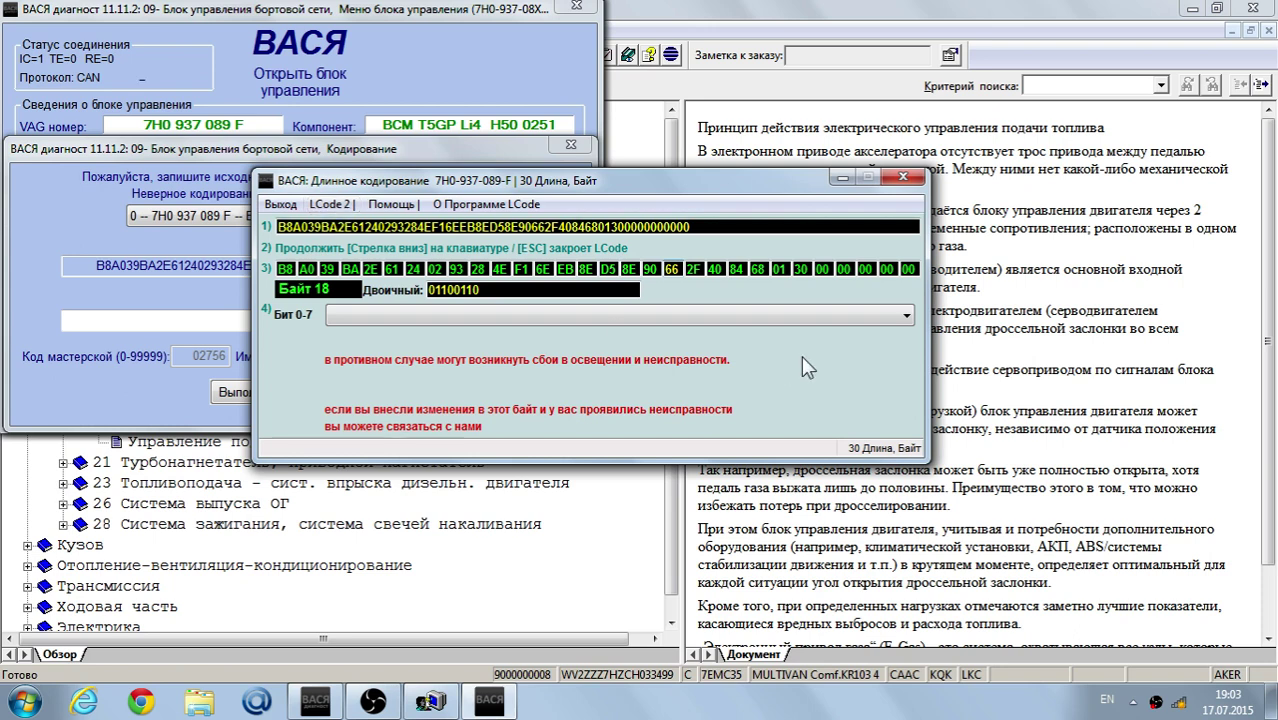
{"action": "left_click", "coordinate": [906, 315]}
{"action": "left_click", "coordinate": [883, 337]}
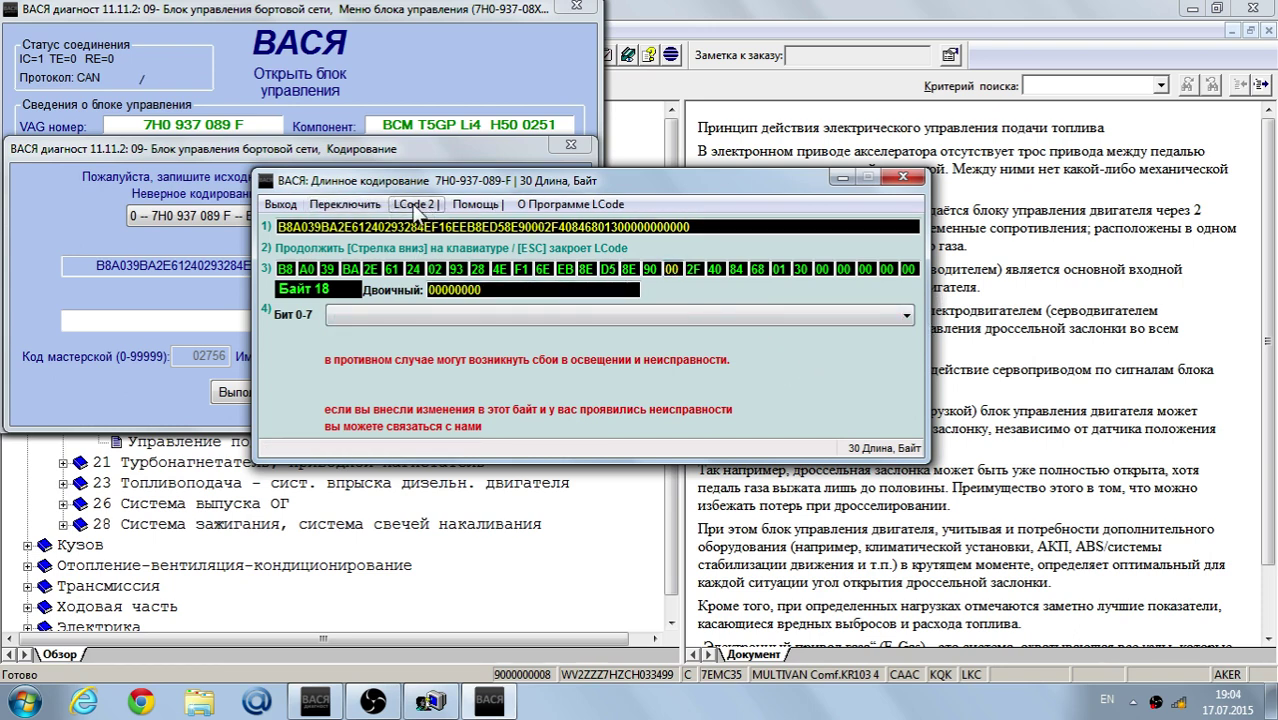
{"action": "left_click", "coordinate": [334, 208]}
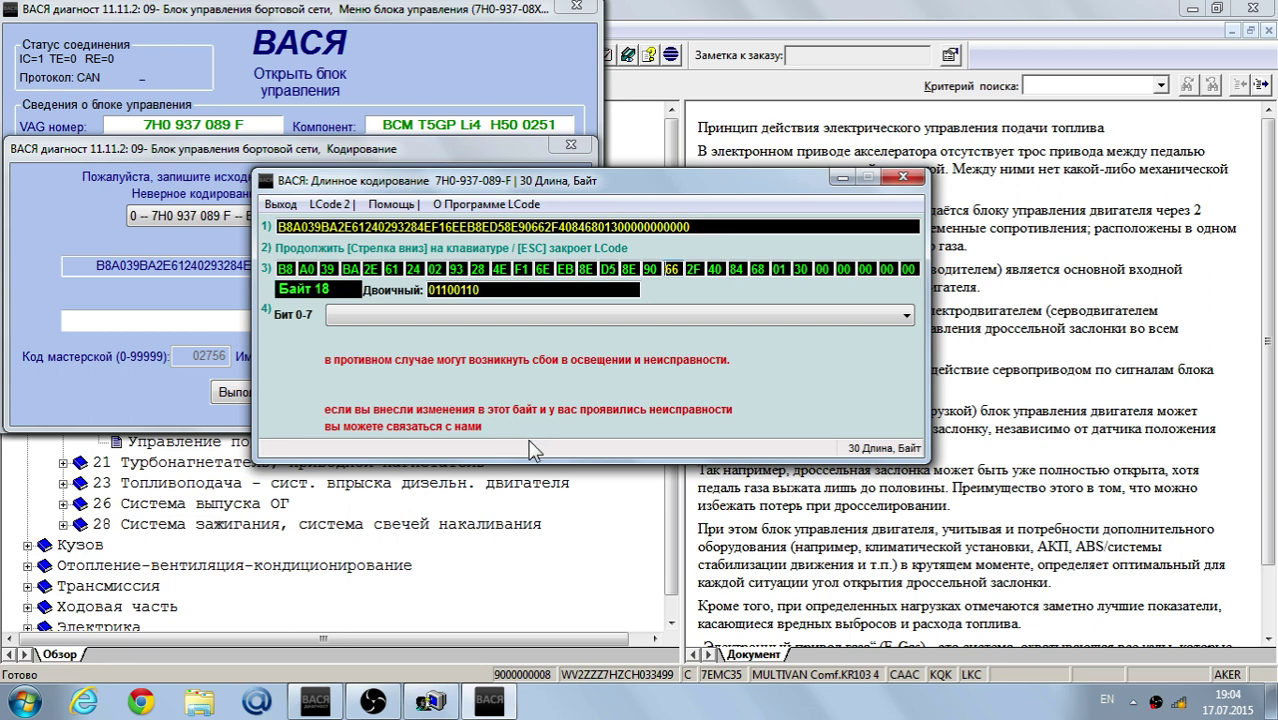
Close the long coding helper and move the coding dialog away from the module information behind it.
{"action": "left_click", "coordinate": [904, 178]}
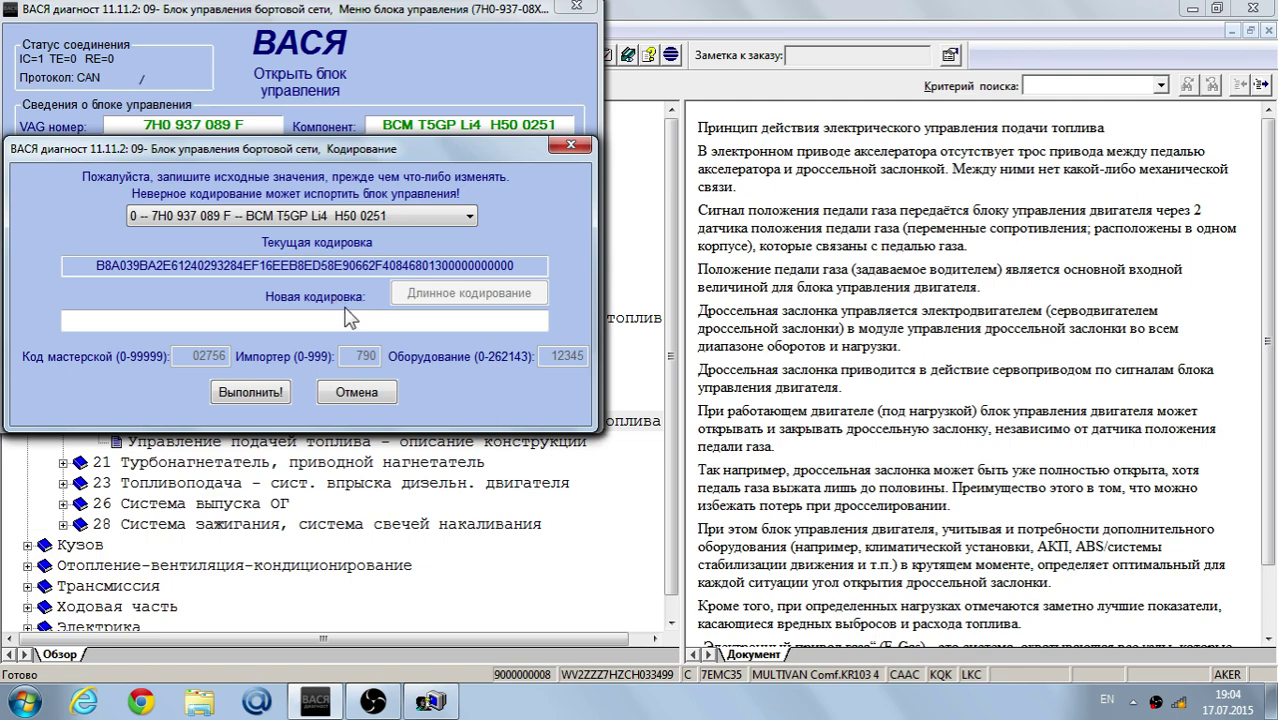
{"action": "left_click_drag", "start_coordinate": [376, 152], "coordinate": [660, 214]}
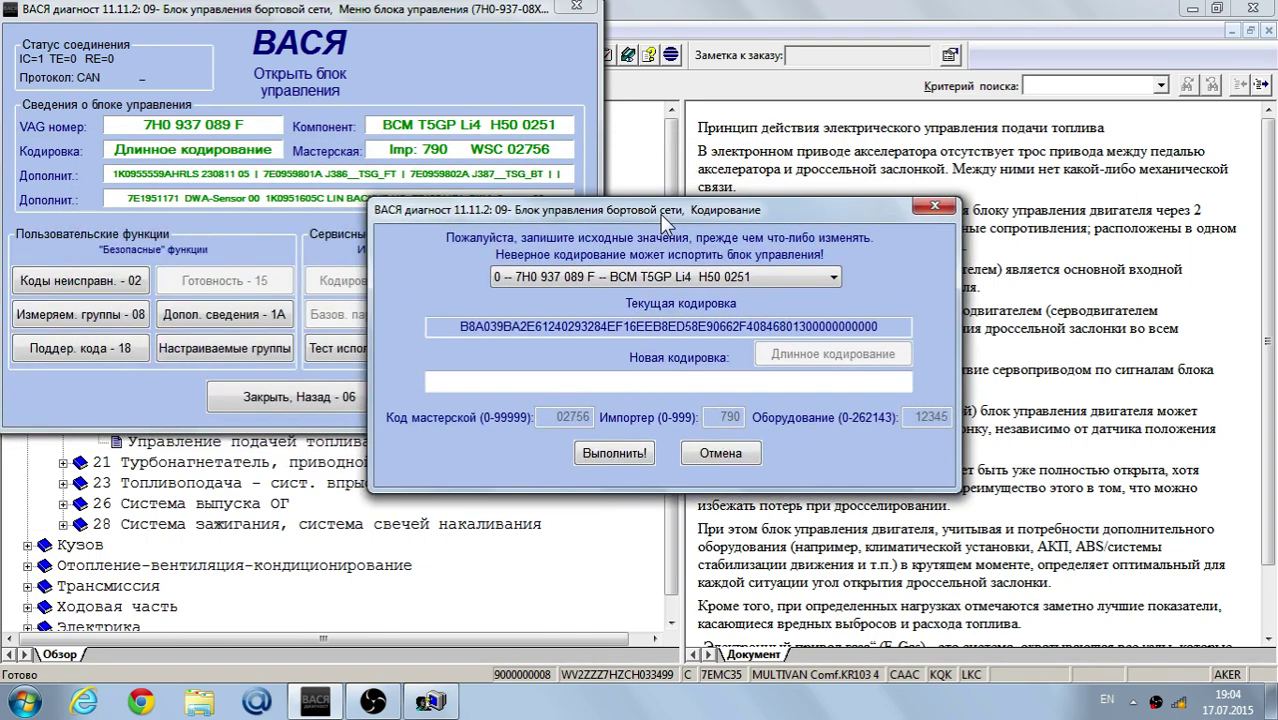